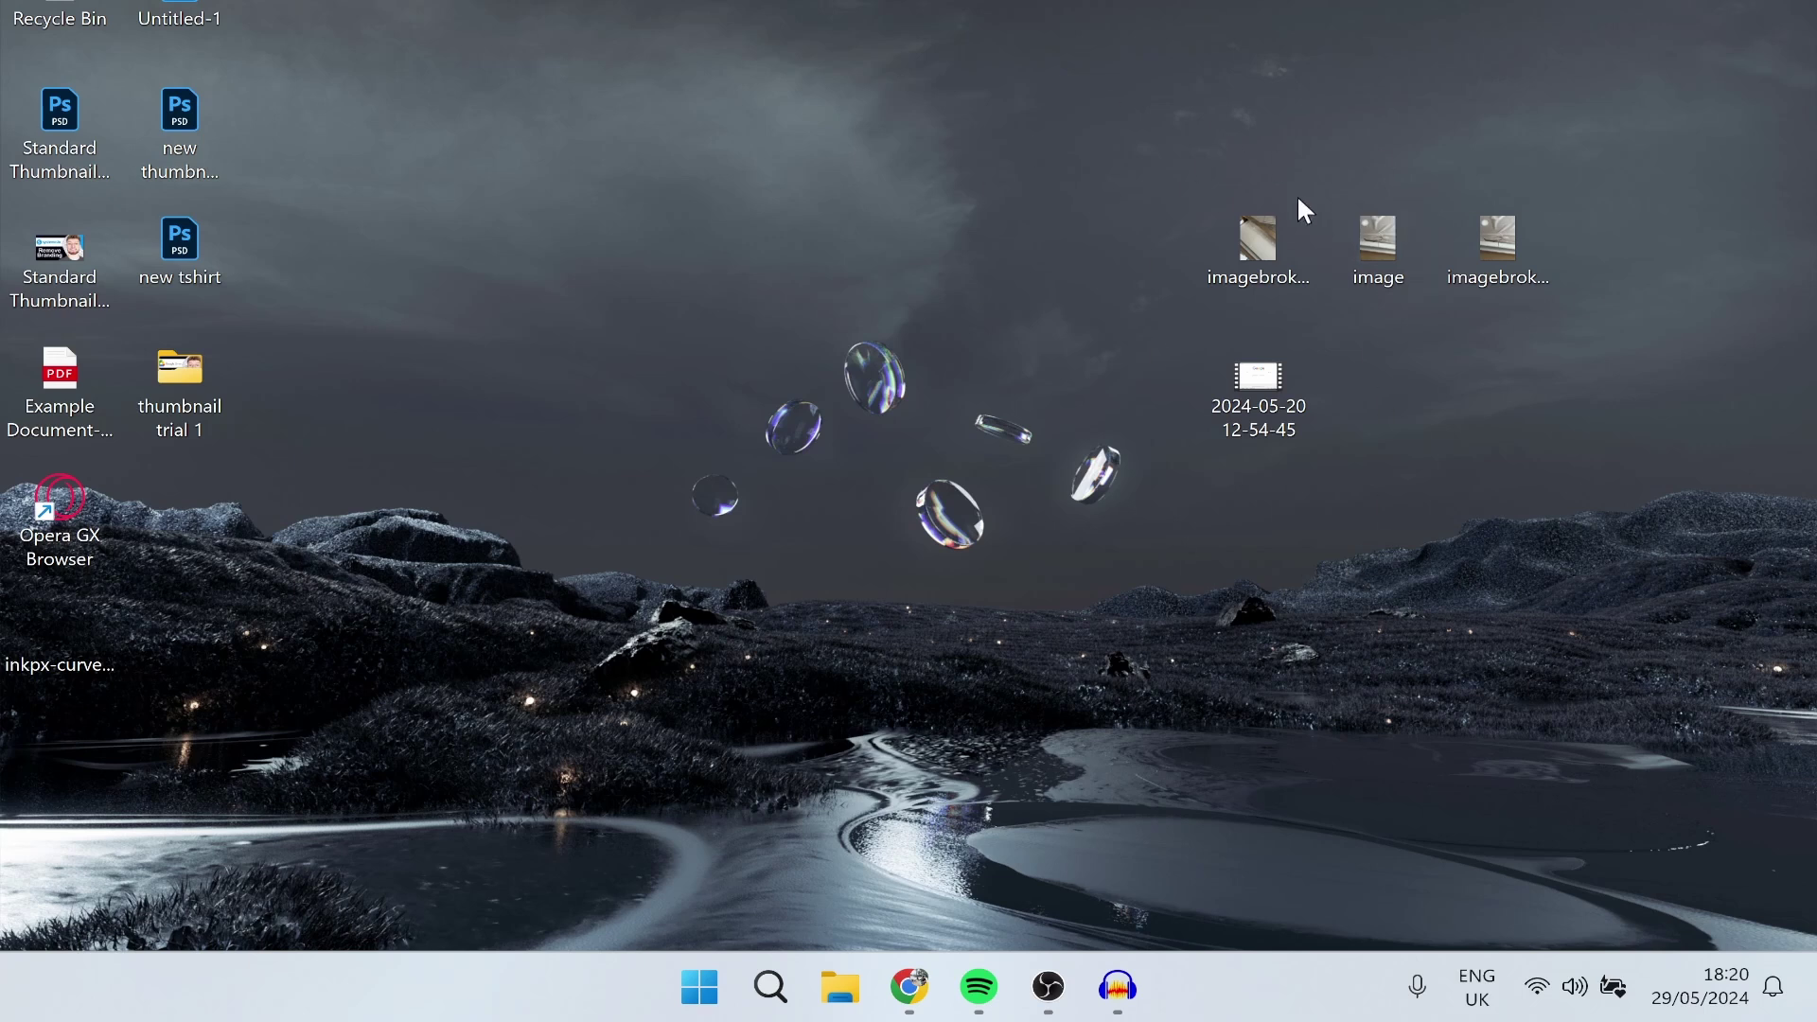
drag(1258, 379, 1453, 388)
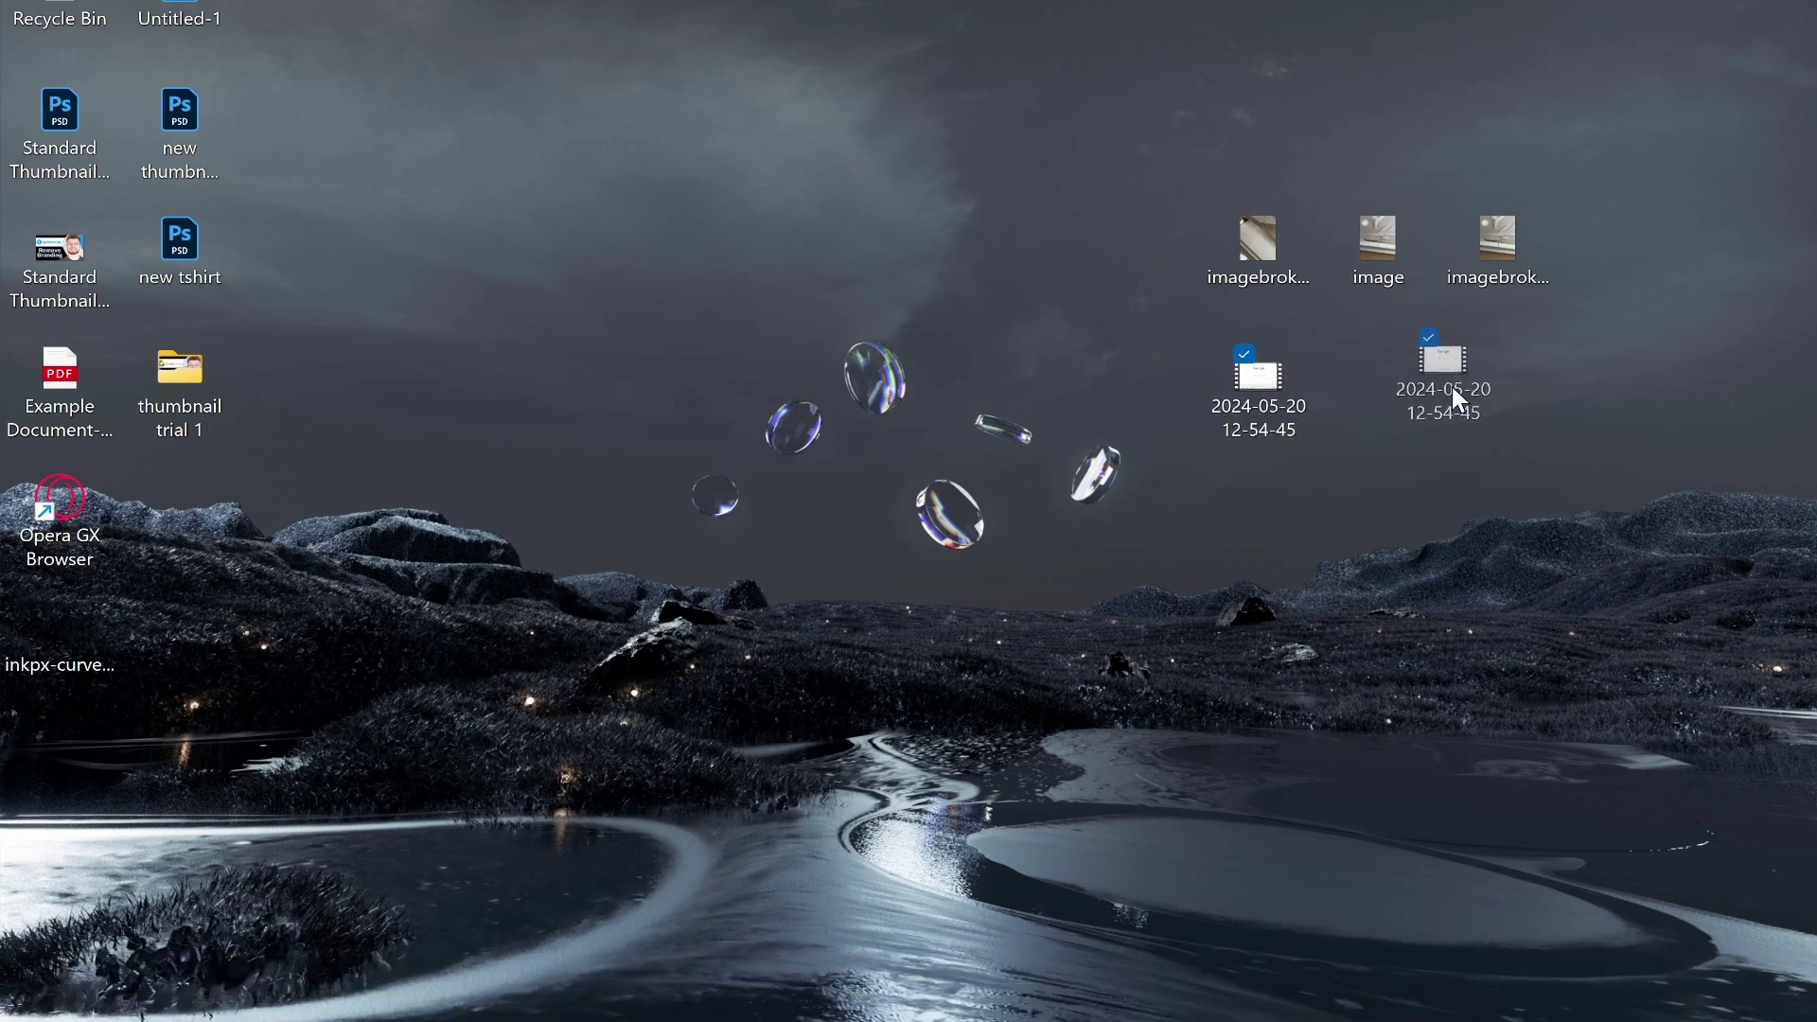
drag(1345, 369, 1374, 374)
click(1262, 158)
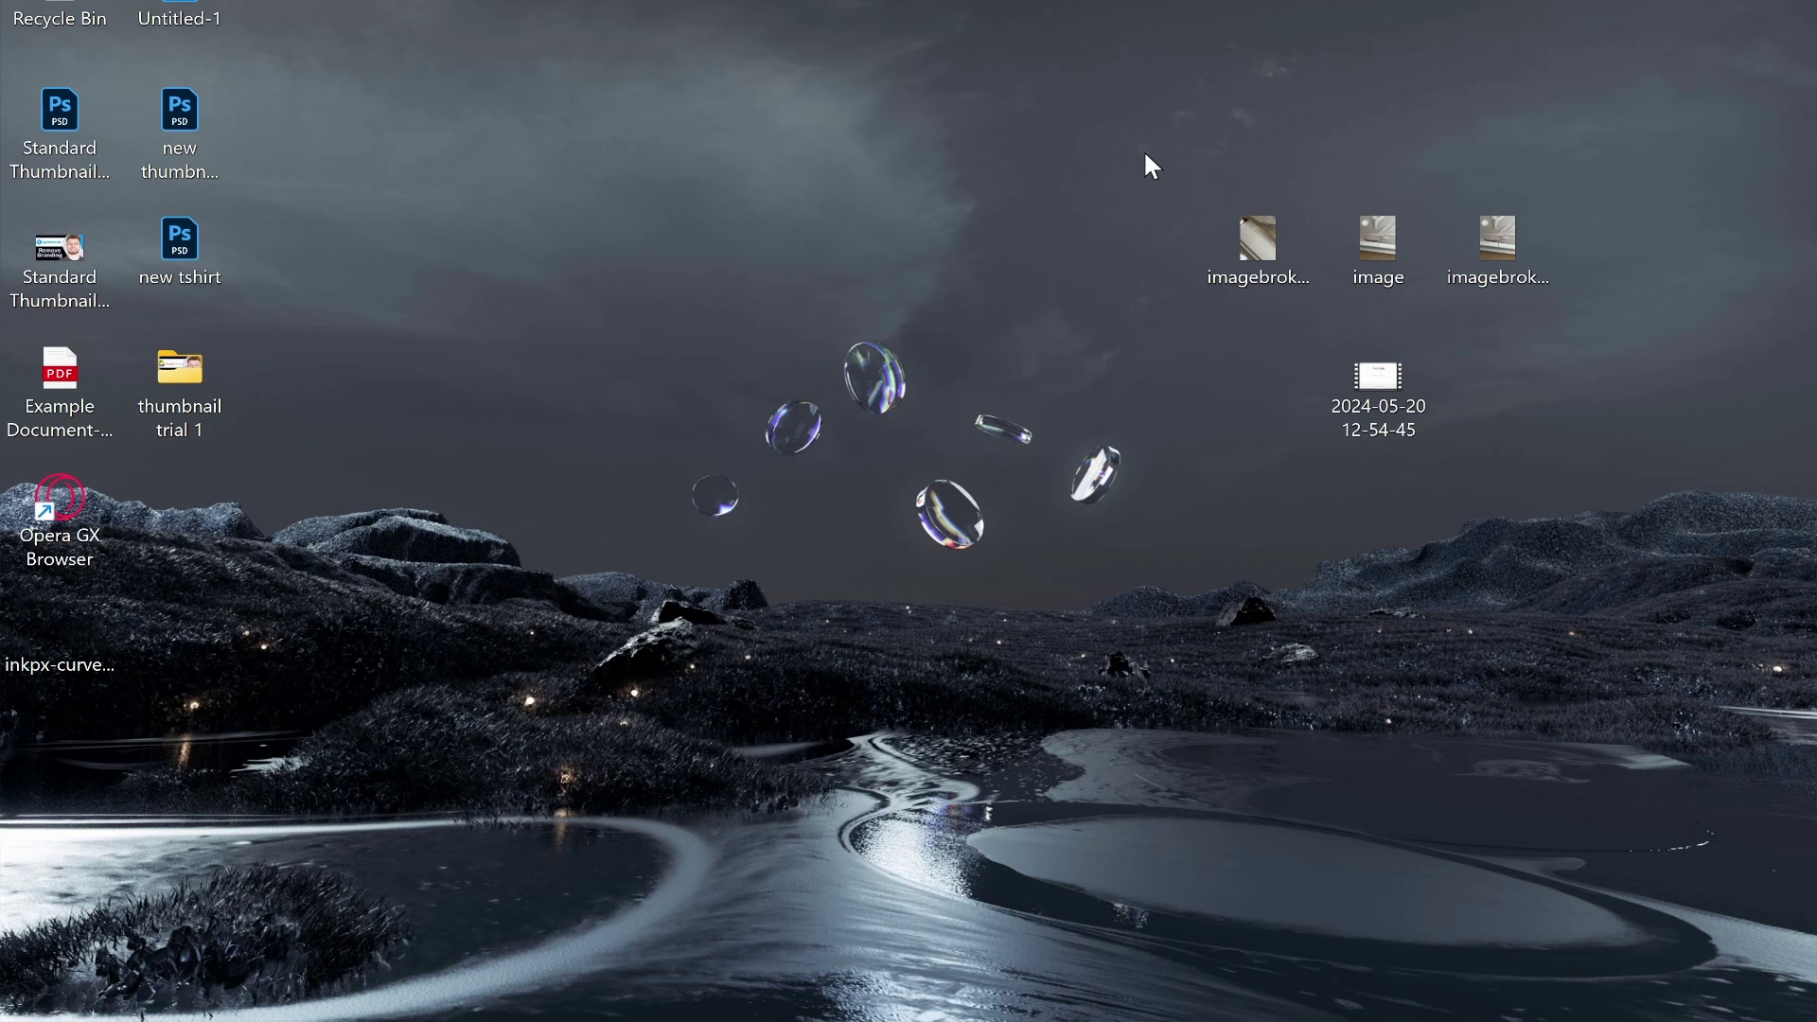
mouse_move(1257, 250)
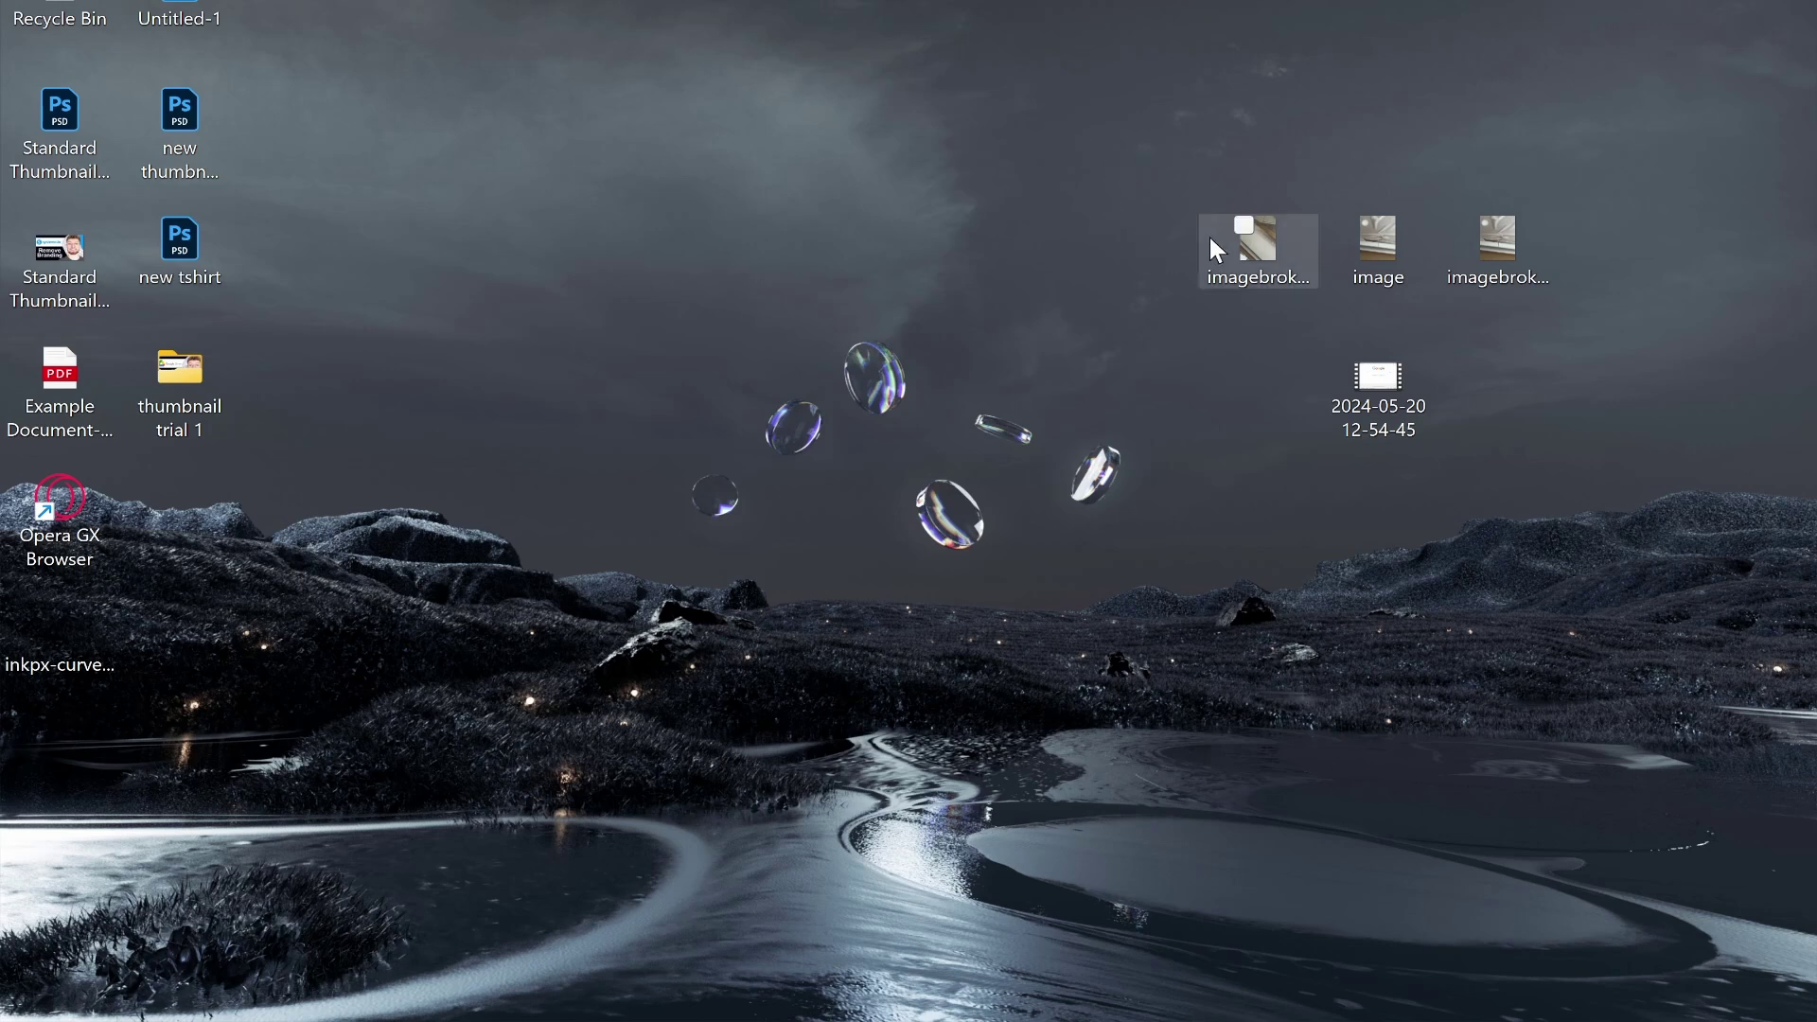
click(1244, 238)
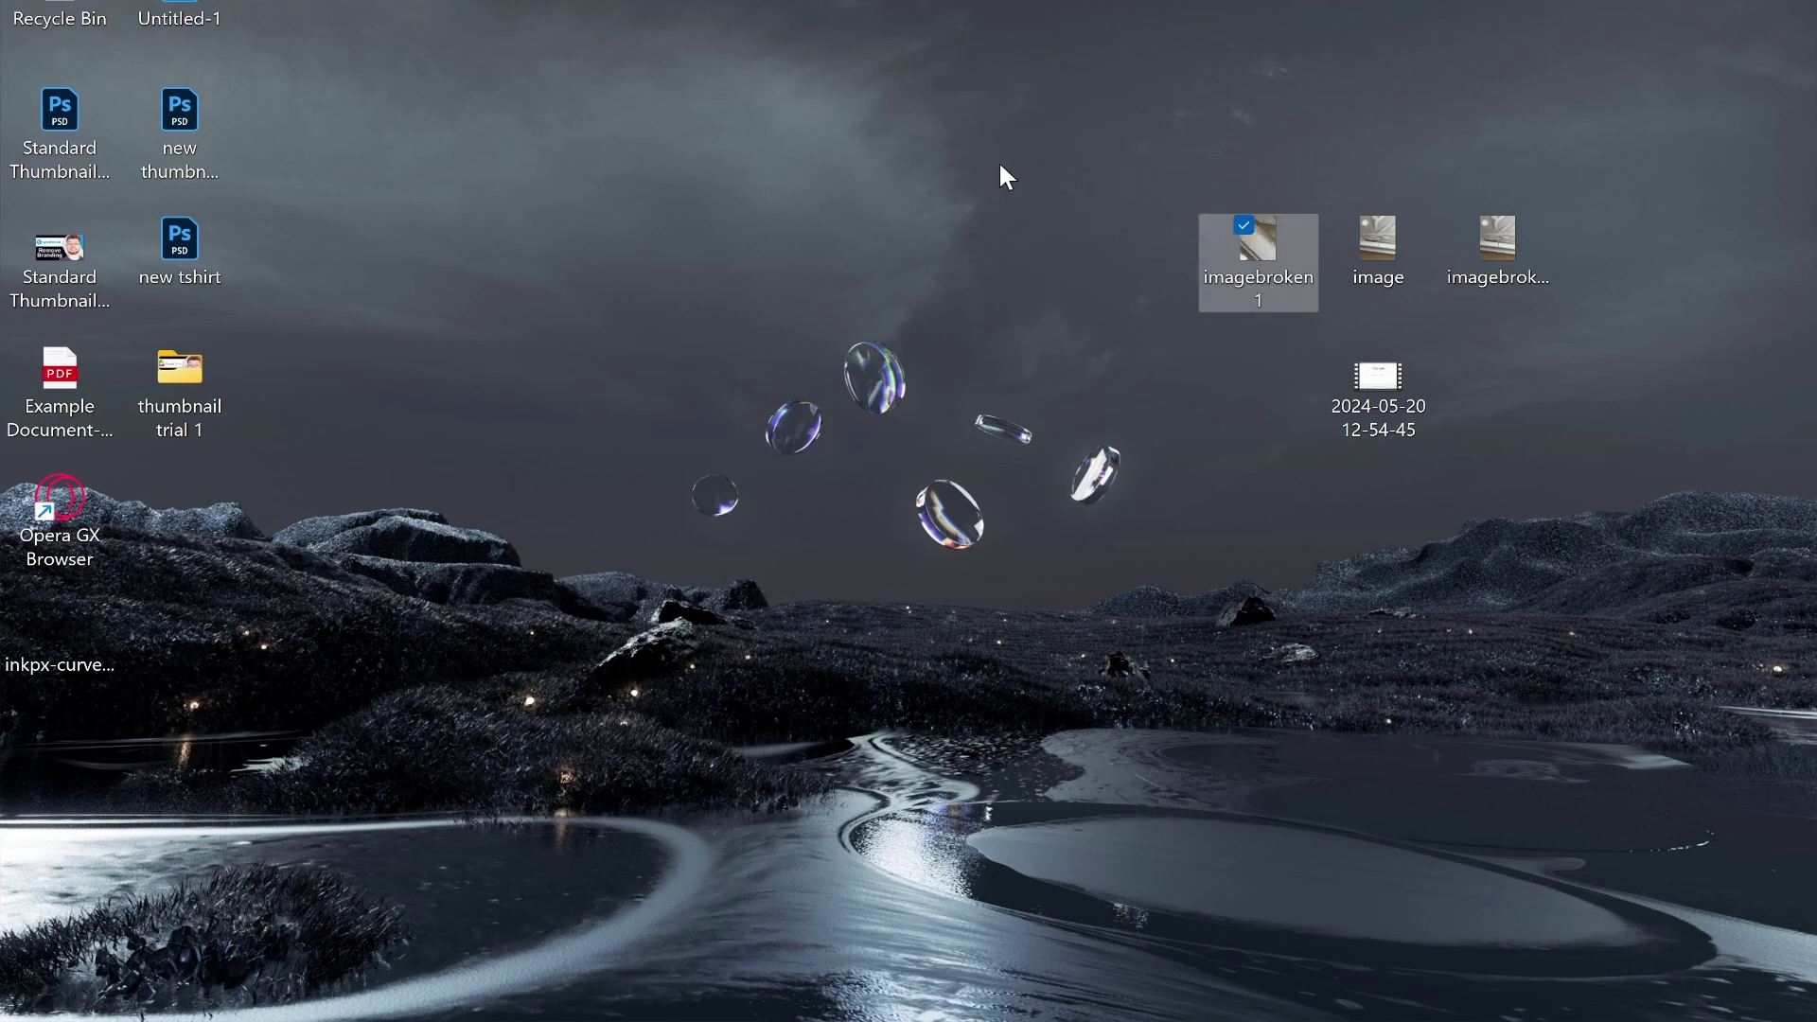
- Create a desktop folder named 'Folder' and move the three images and the 2024-05-20 video into it
right_click(845, 207)
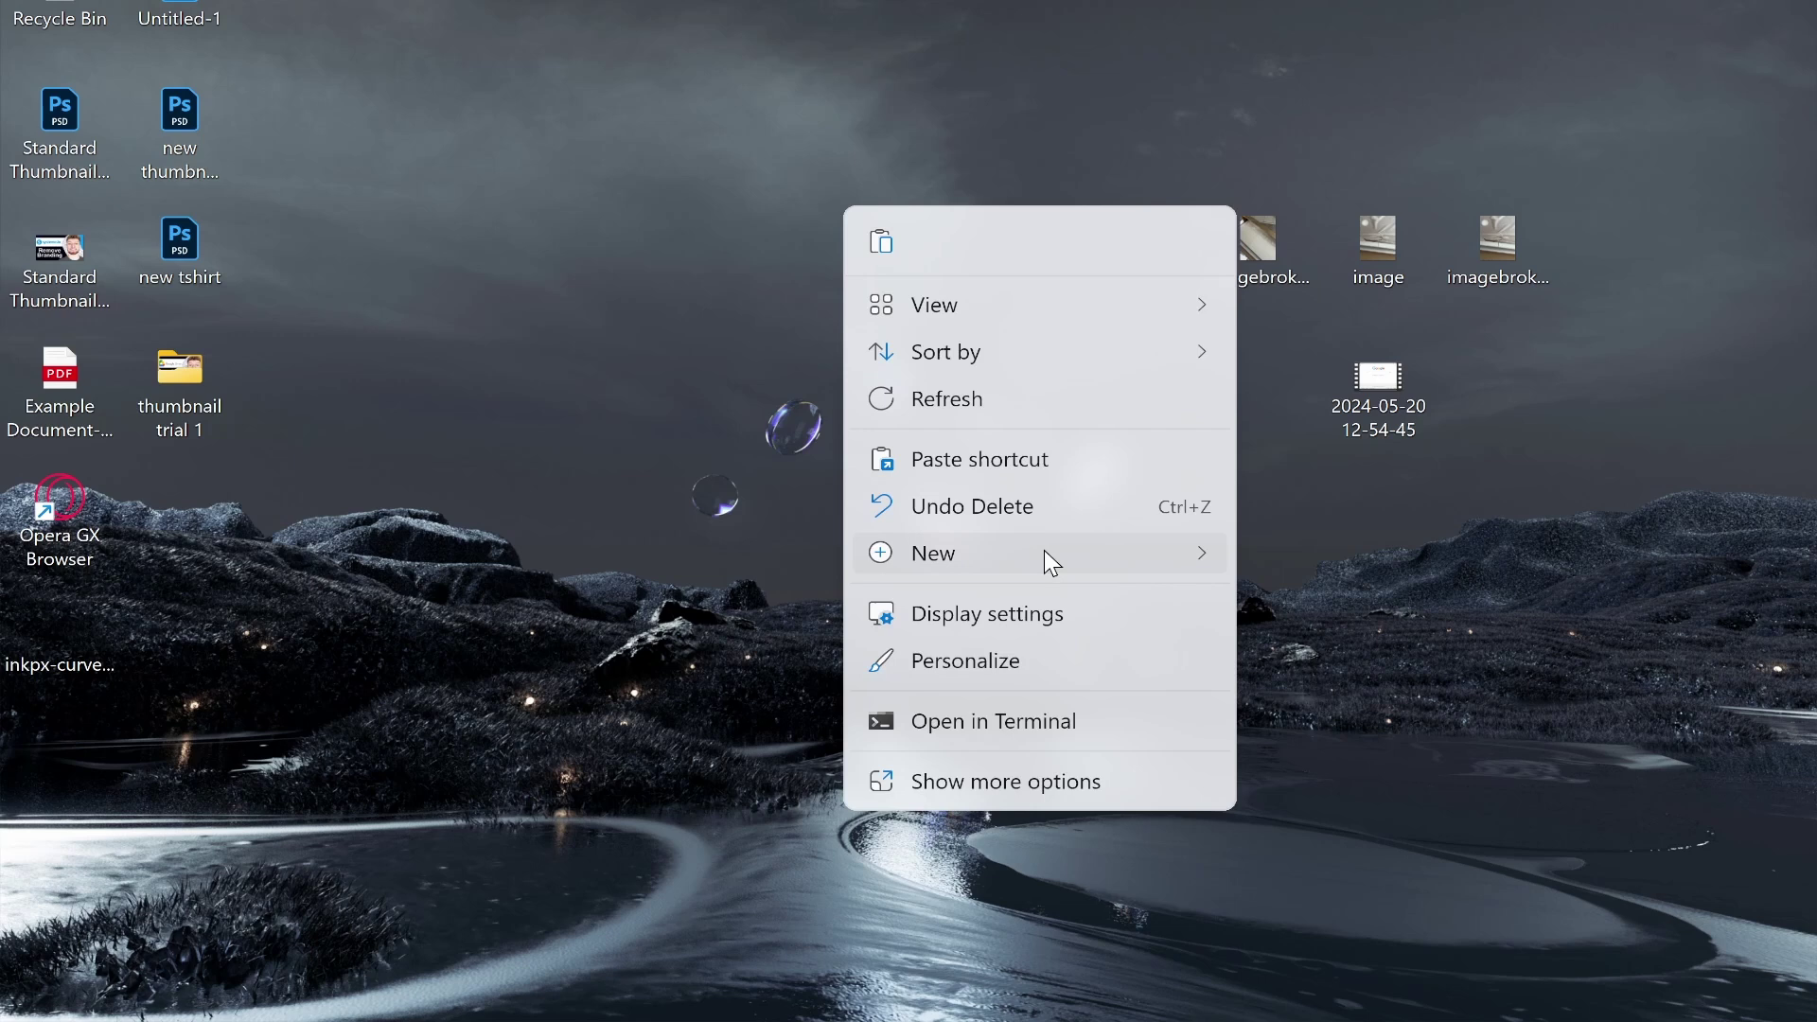
mouse_move(933, 551)
click(1356, 4)
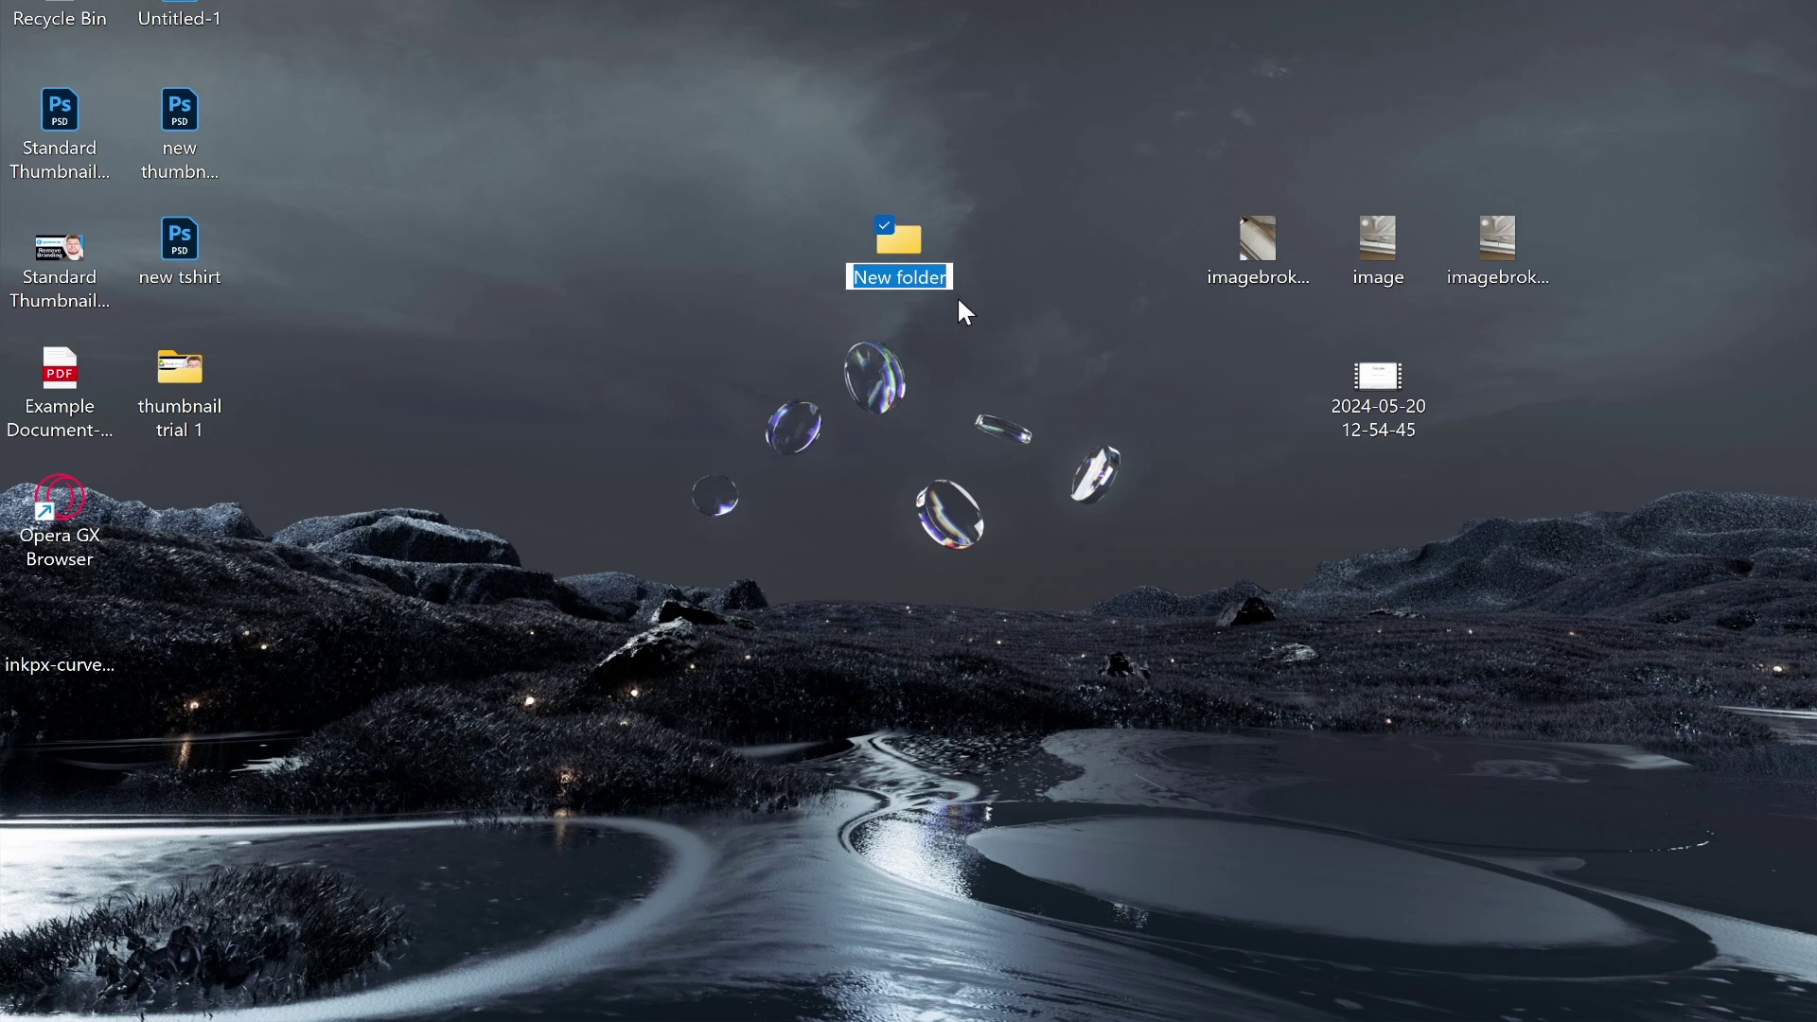
text(Folder)
key(Return)
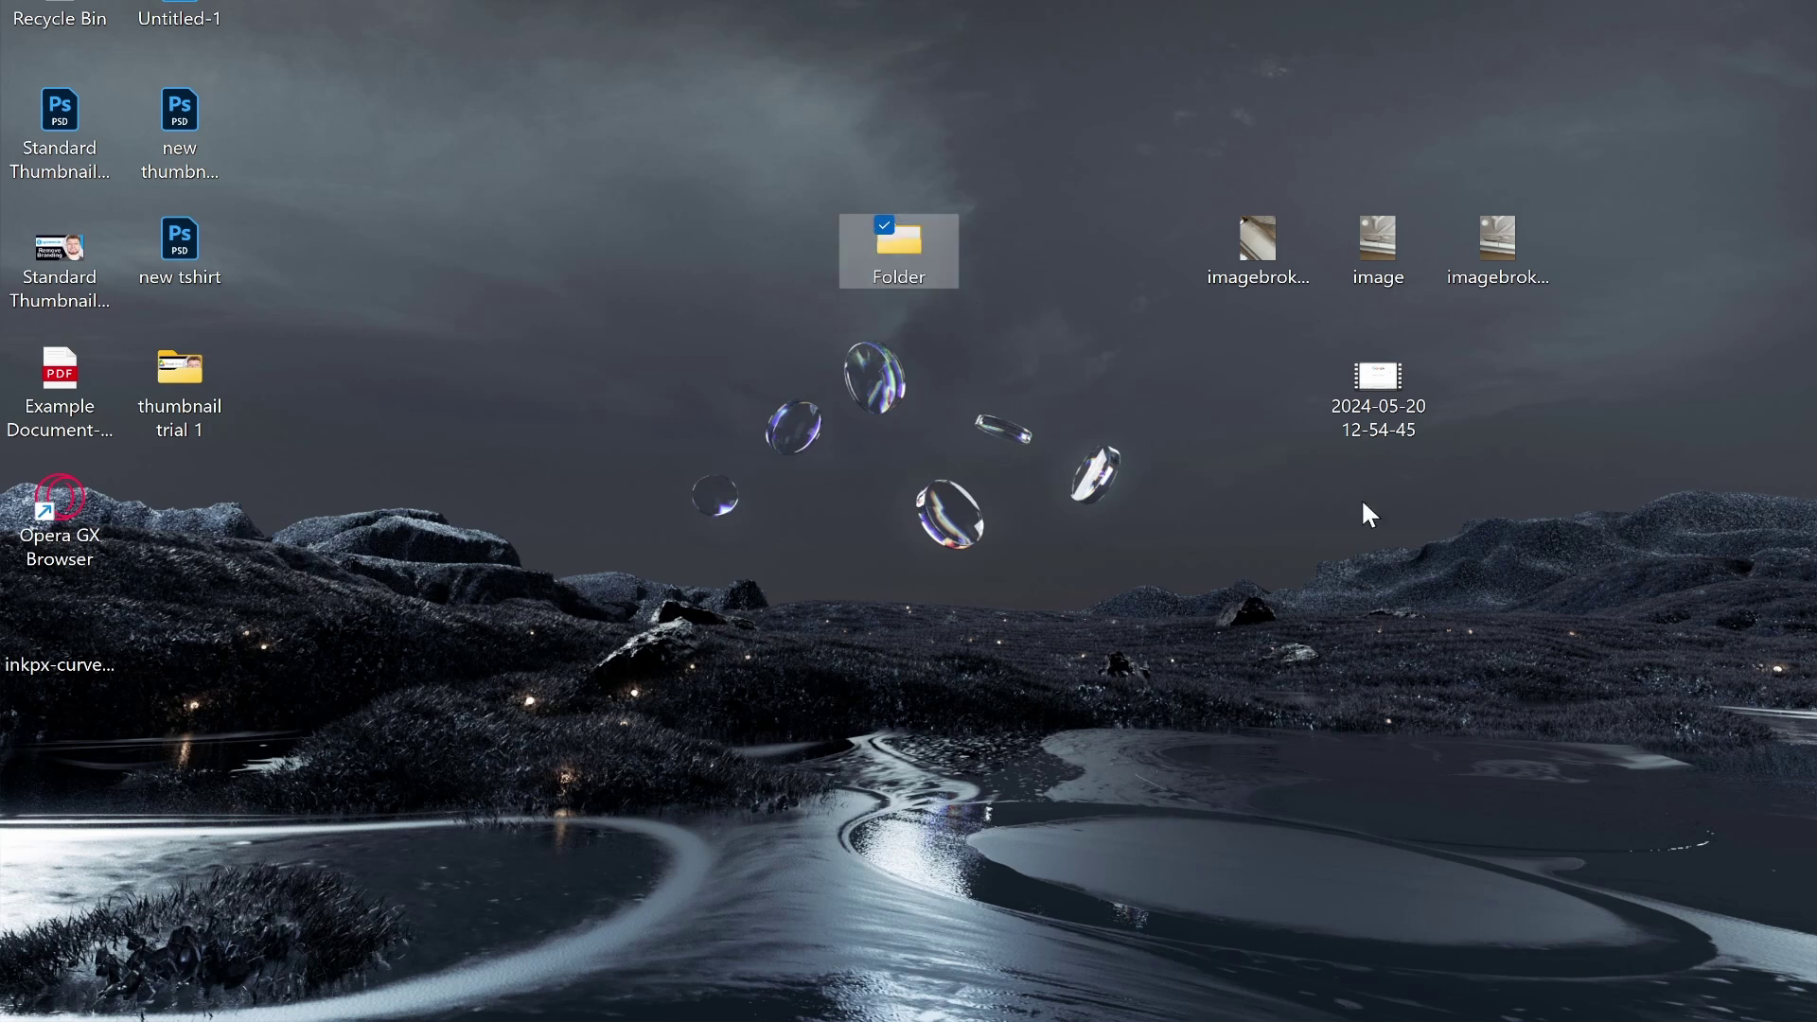
mouse_move(1725, 576)
mouse_down()
mouse_move(1285, 270)
mouse_move(955, 228)
mouse_move(920, 251)
mouse_up()
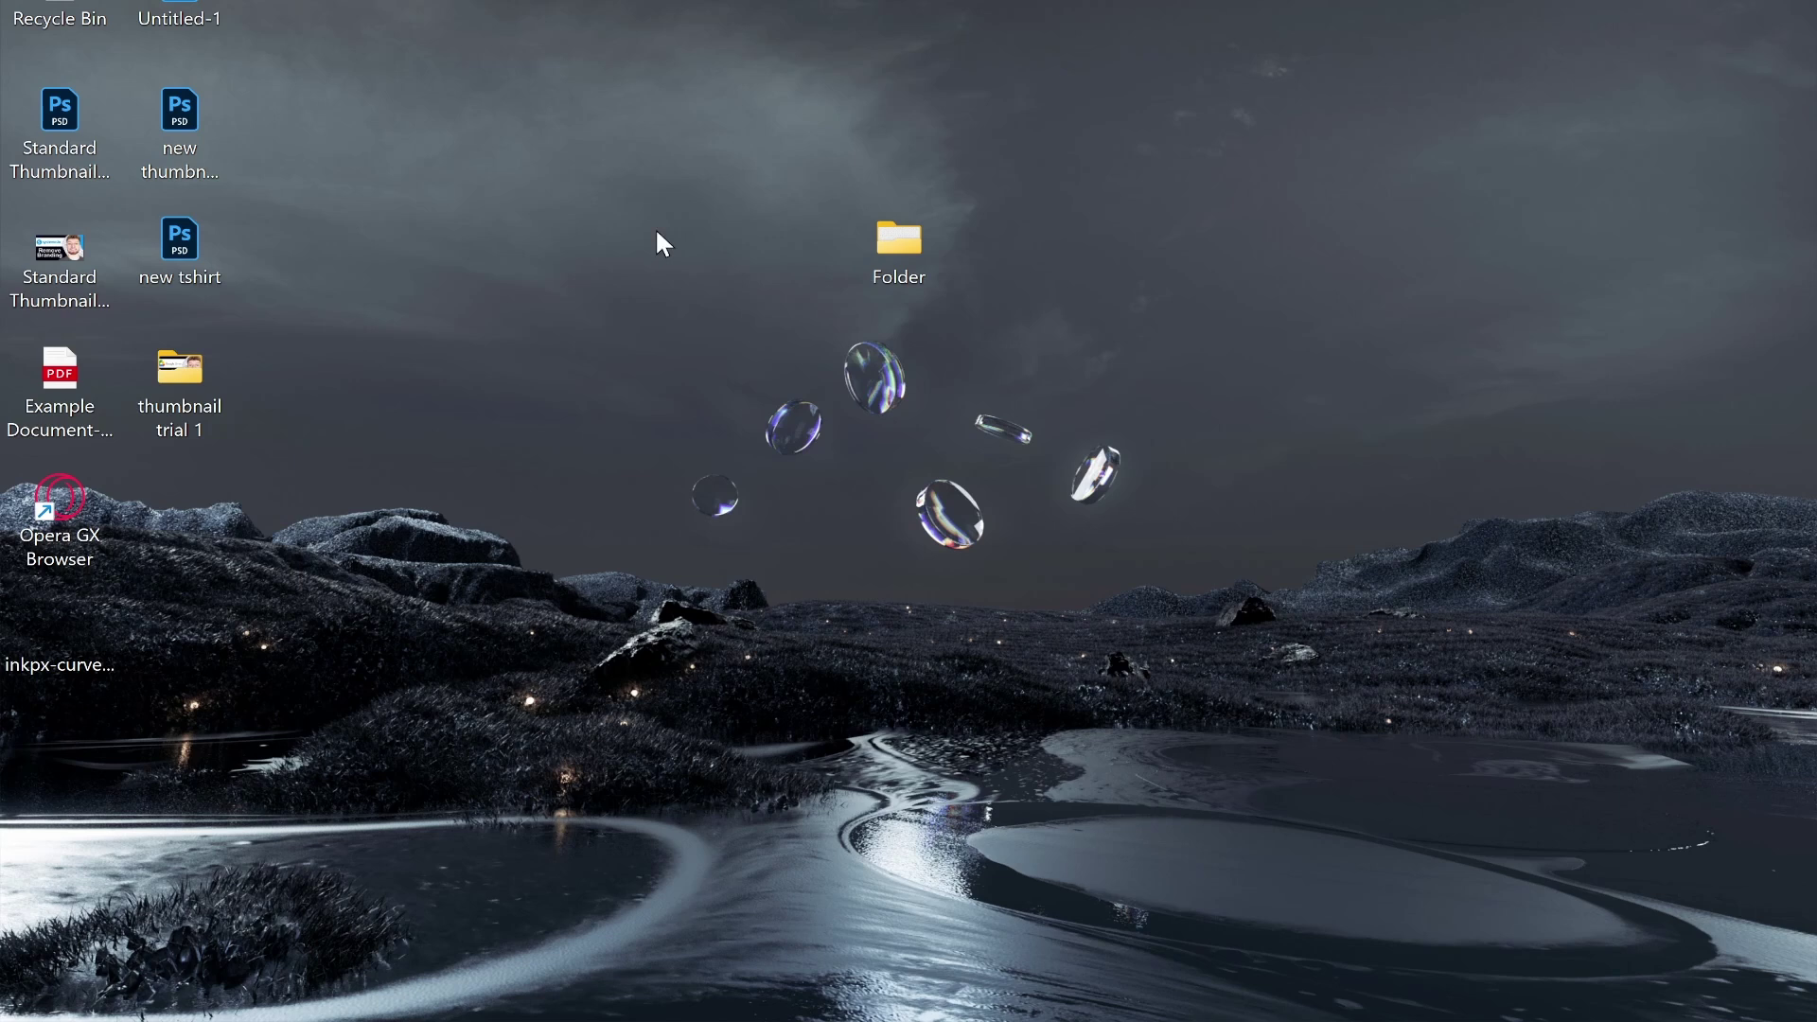
mouse_move(795, 128)
mouse_down()
mouse_move(1104, 374)
mouse_move(1109, 313)
mouse_up()
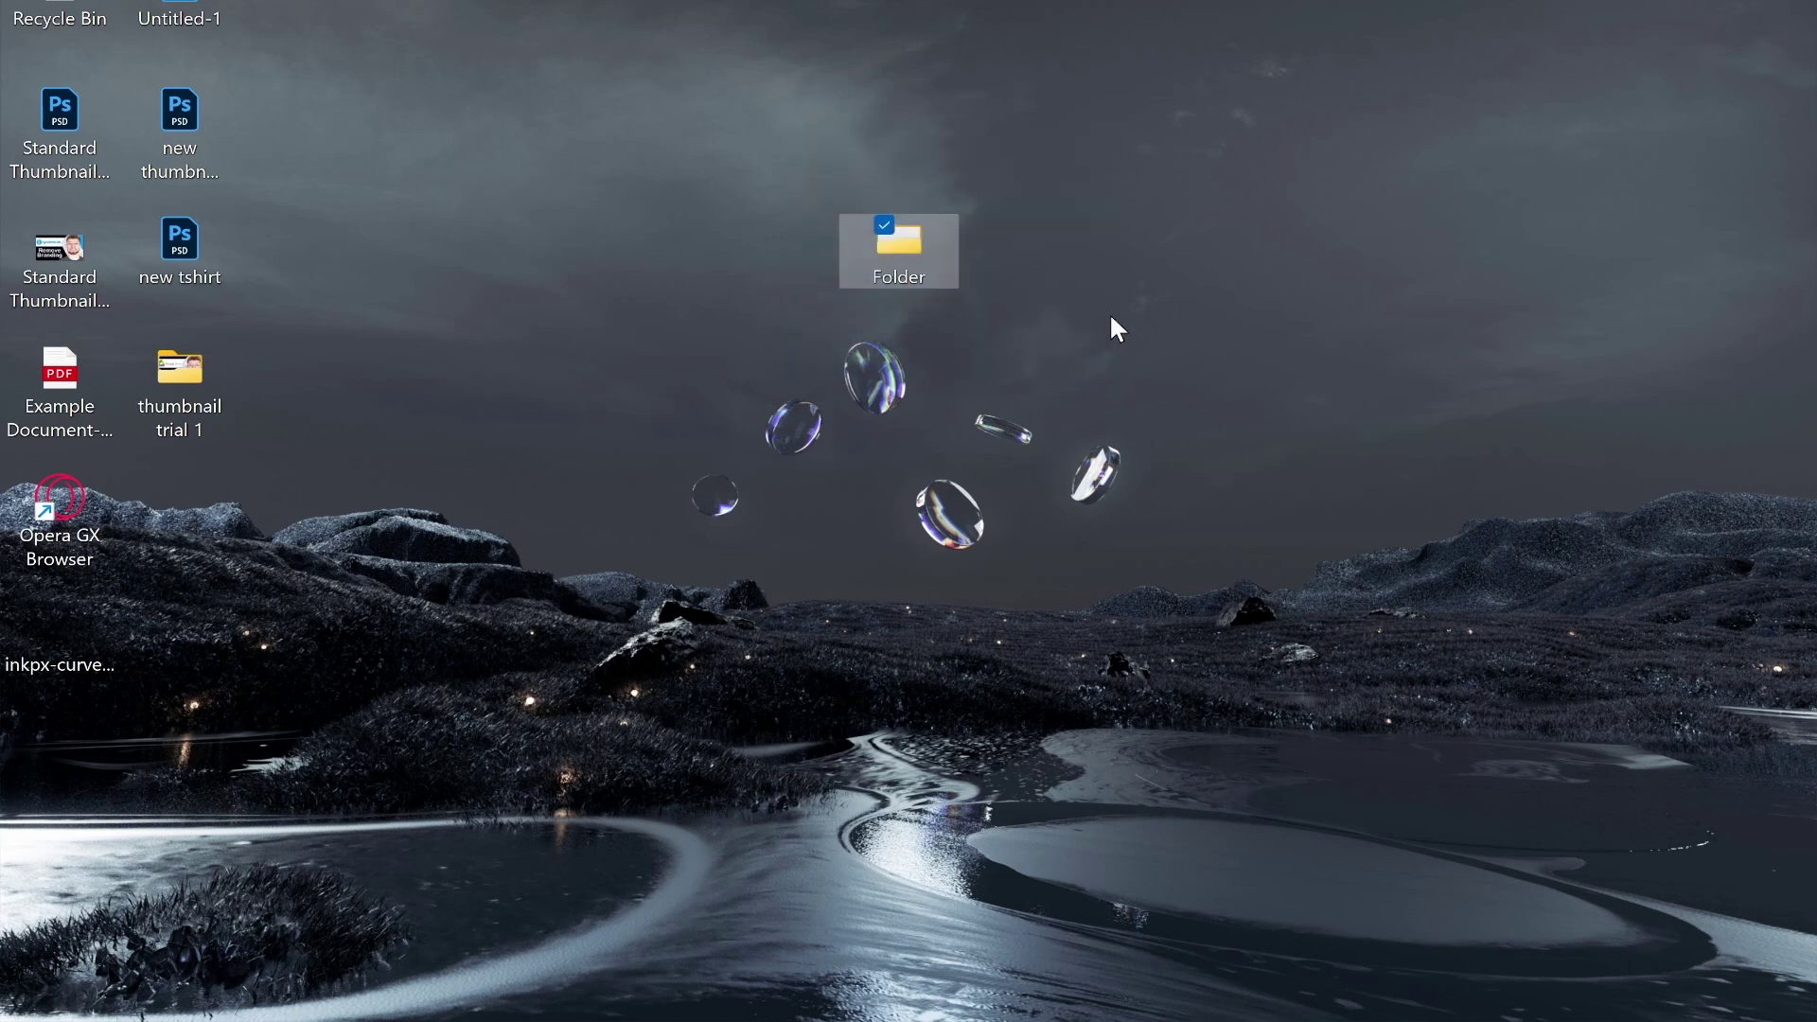
- Compress Folder to a 28.4 MB ZIP and position the ZIP next to Folder on the desktop
right_click(916, 242)
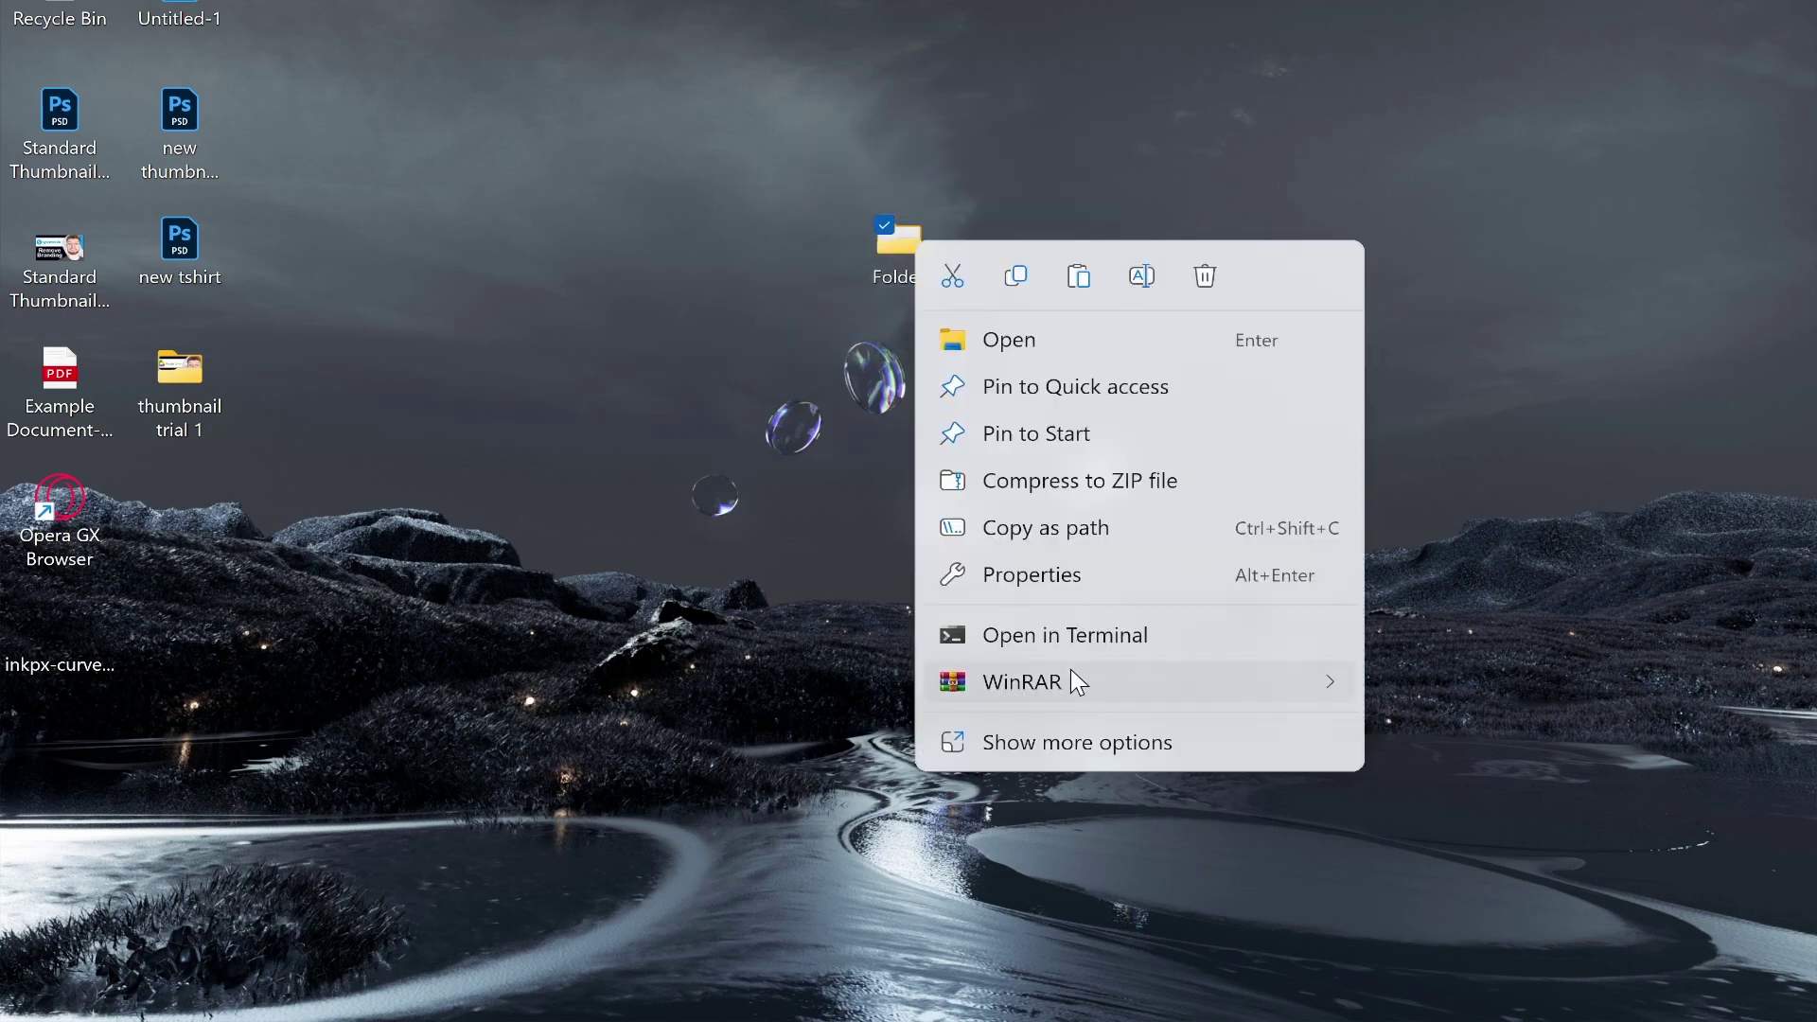
click(1103, 485)
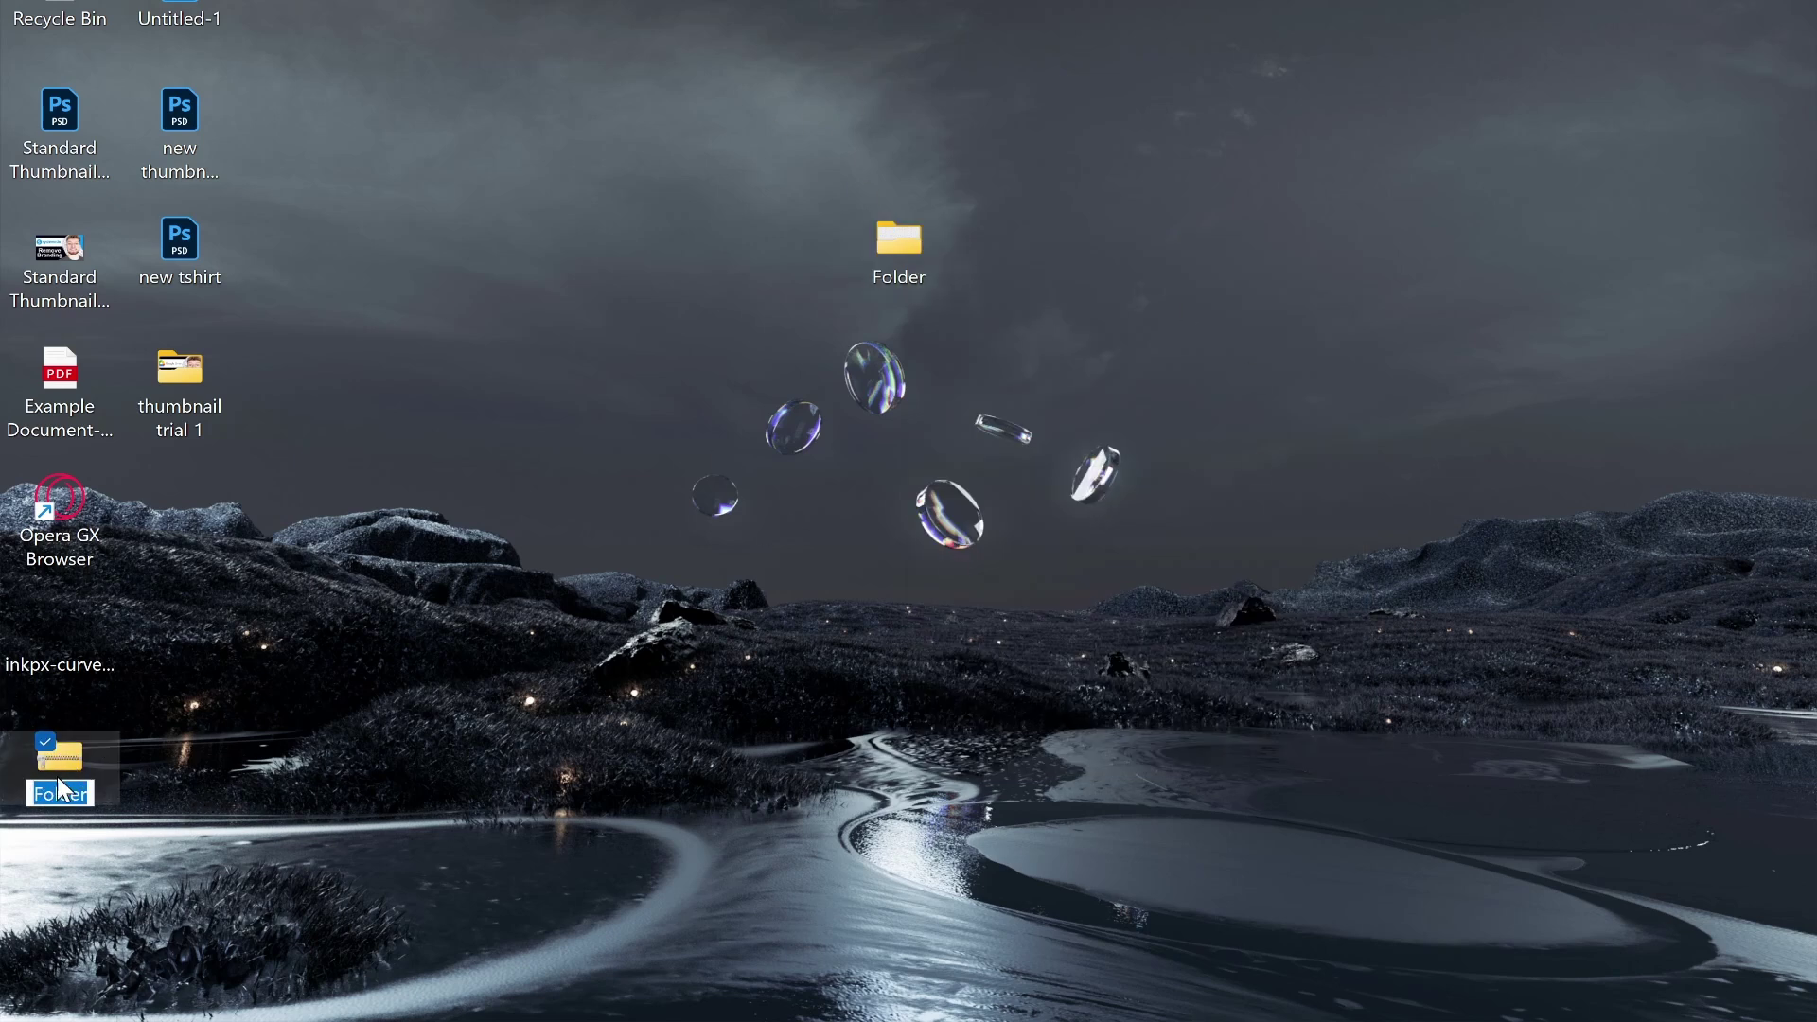
drag(59, 762, 1005, 617)
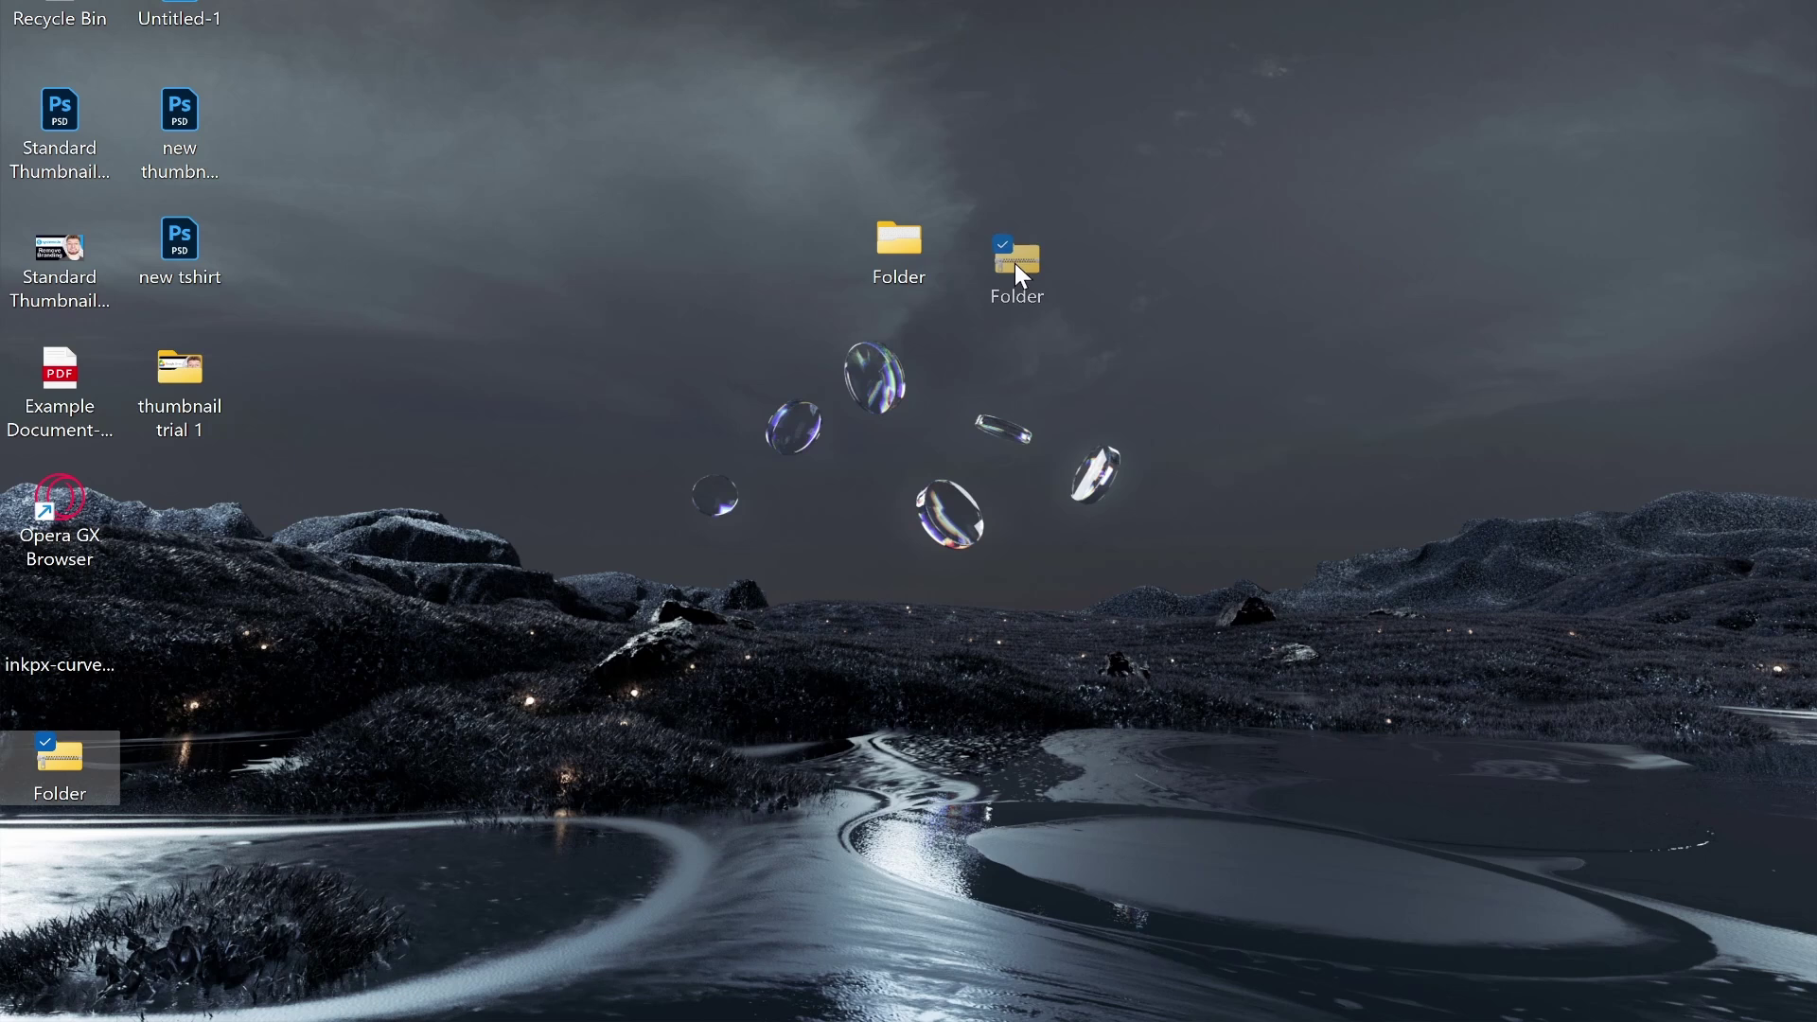
drag(1015, 262, 1017, 265)
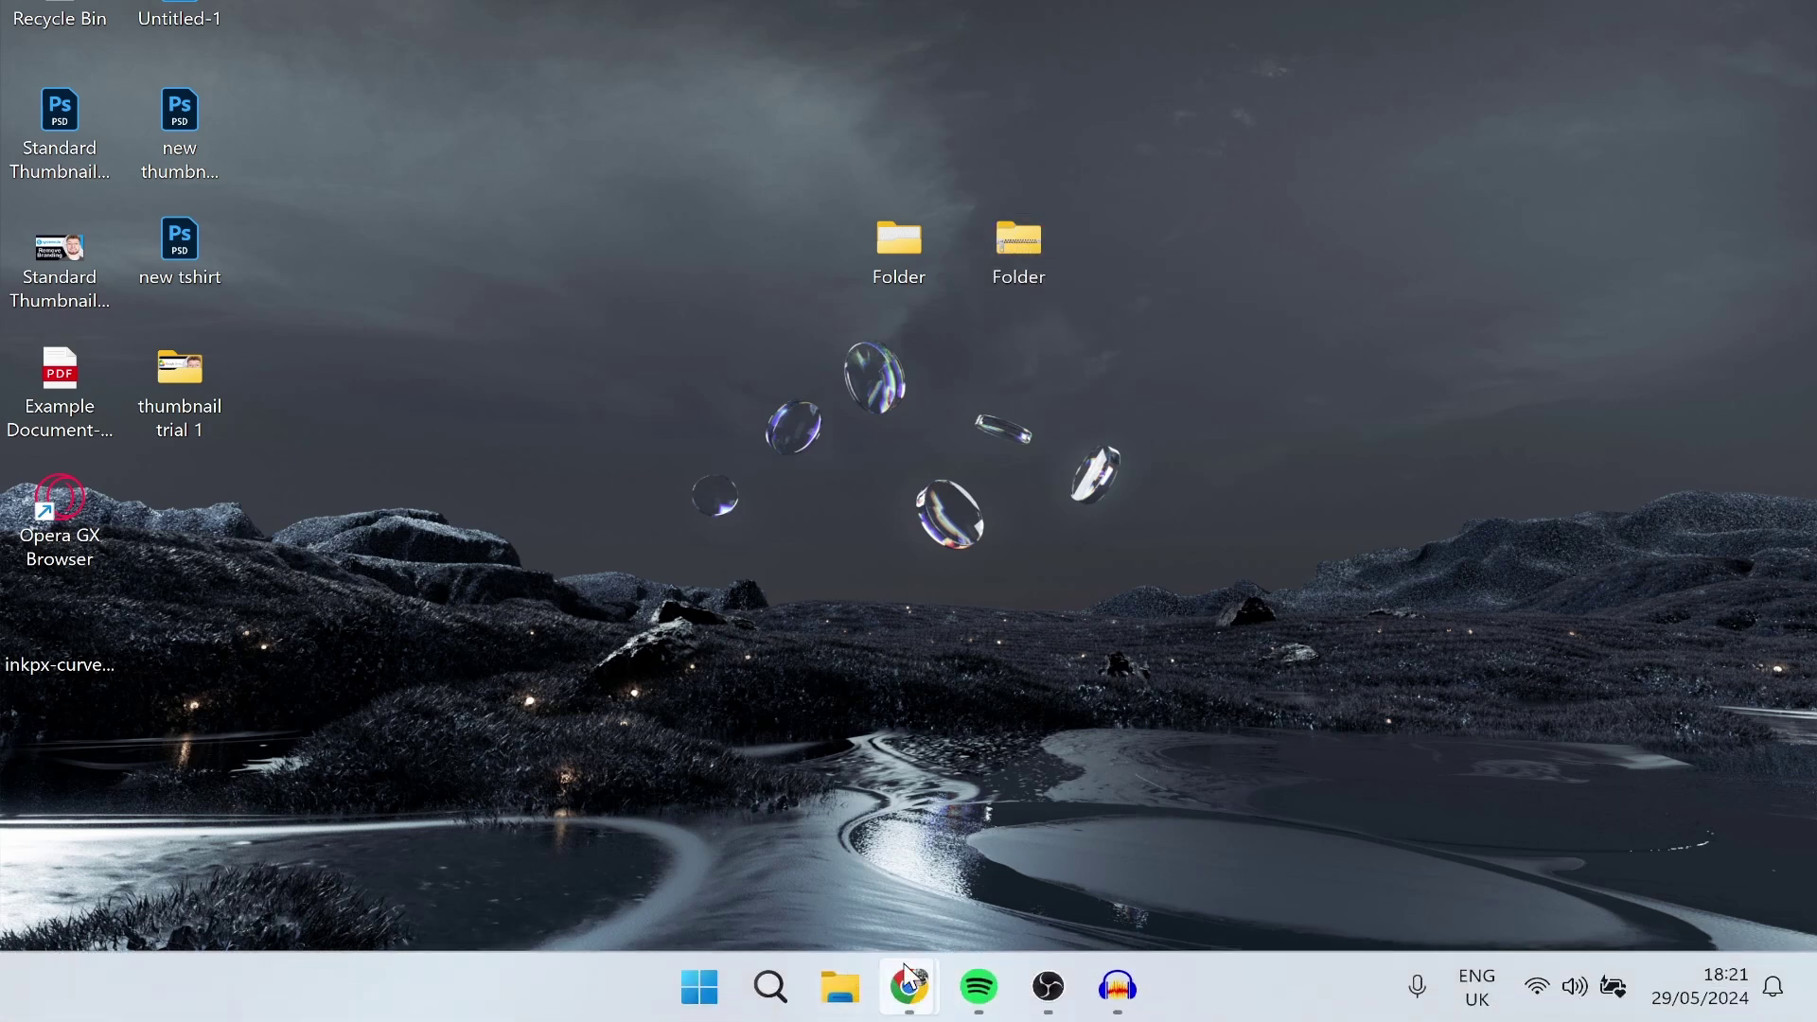
- In the Gmail 'Files' draft, pick the Desktop ZIP Folder in the file picker, then close it unattached
mouse_move(909, 986)
click(831, 810)
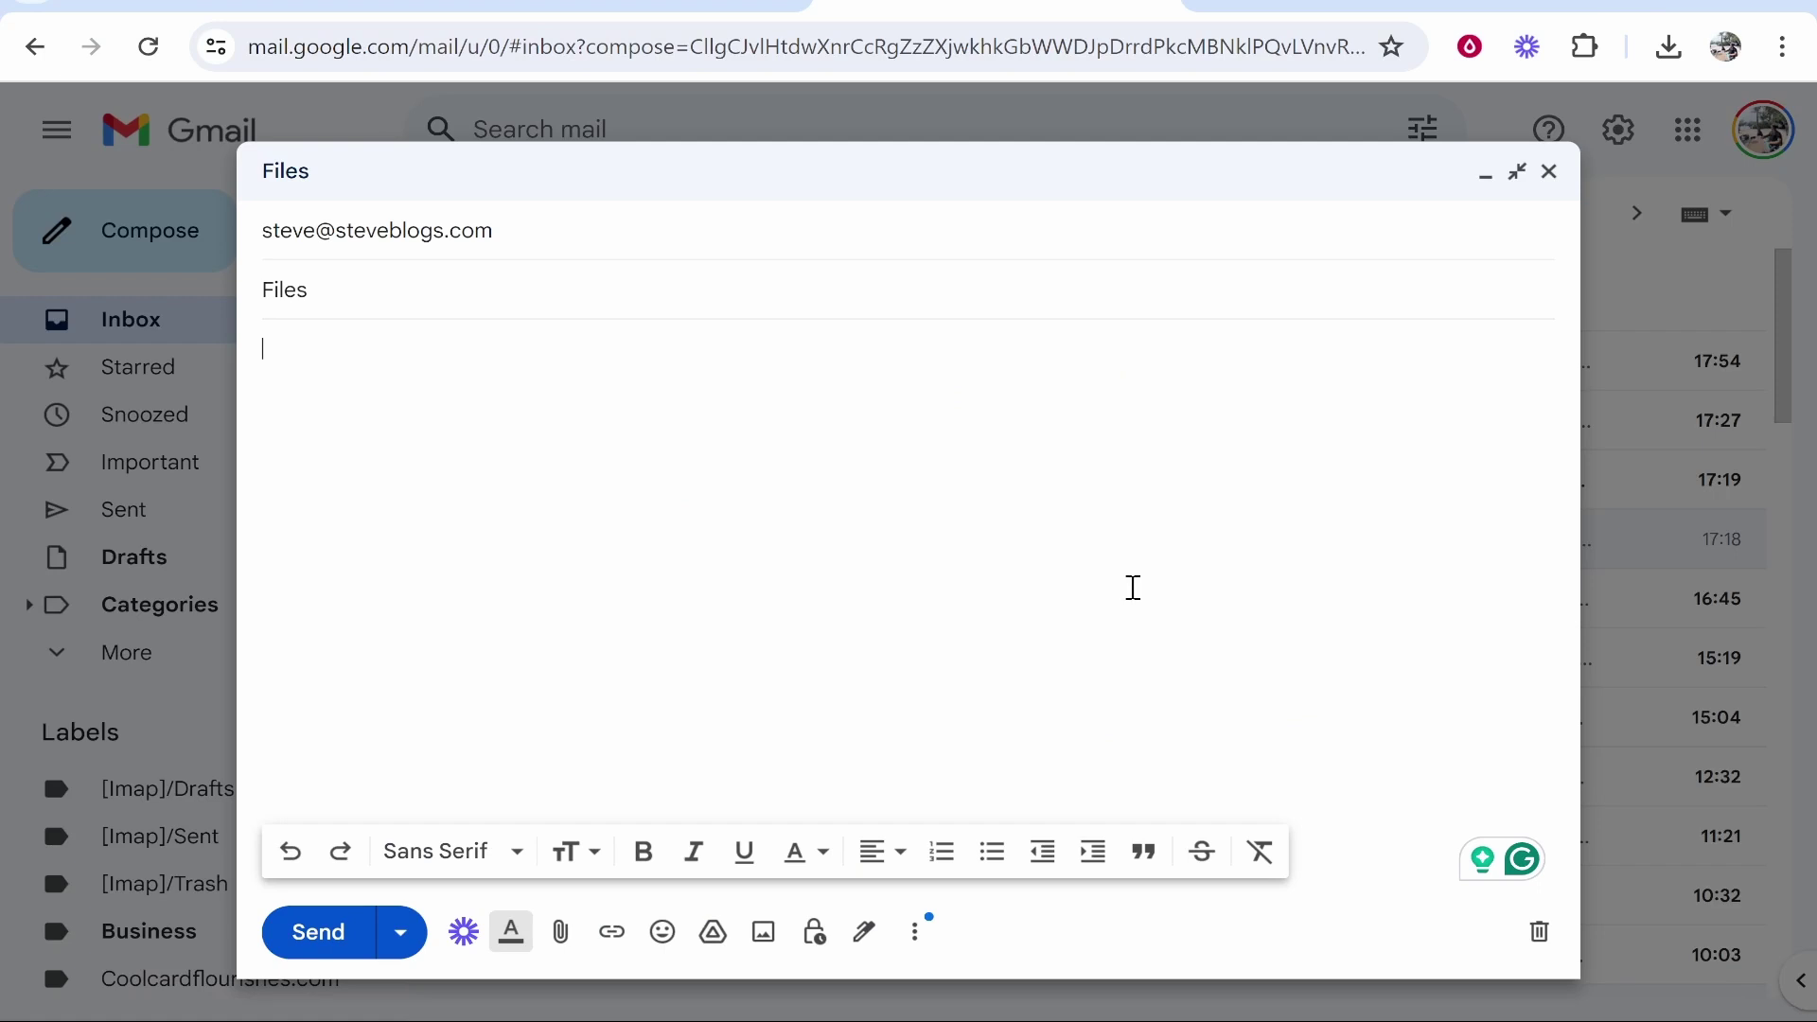
click(560, 931)
click(220, 419)
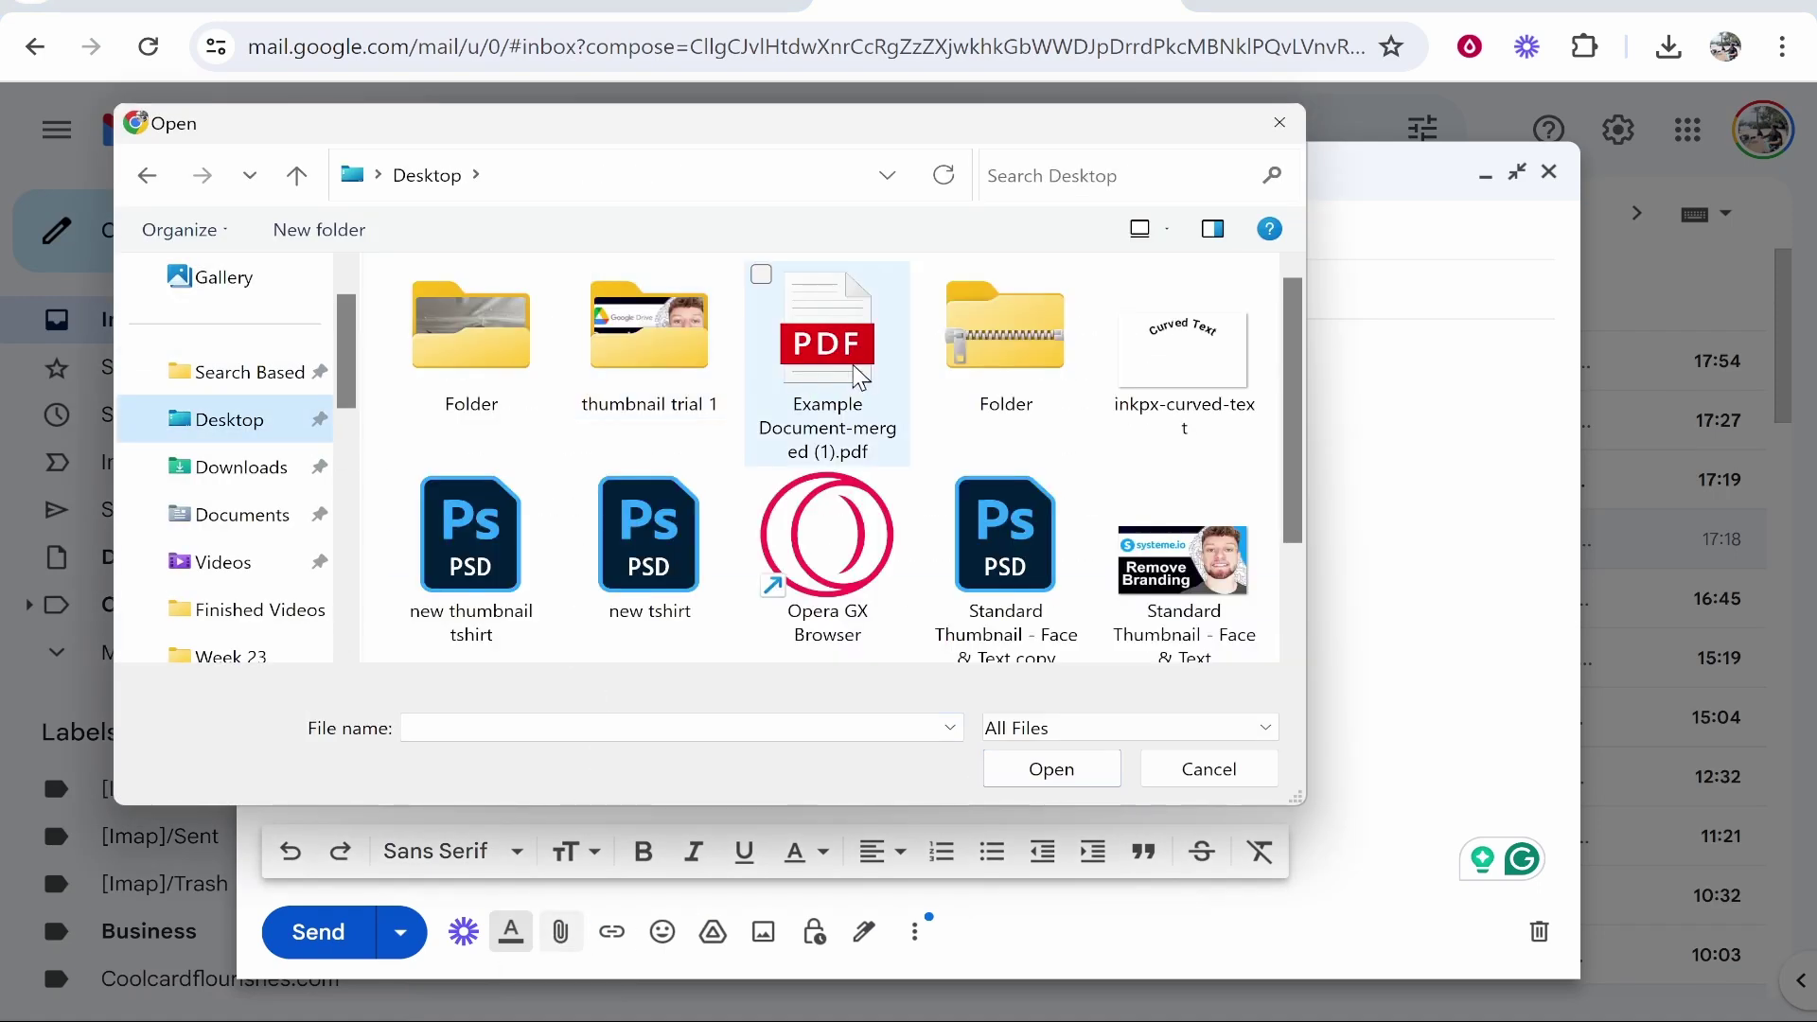
click(1019, 355)
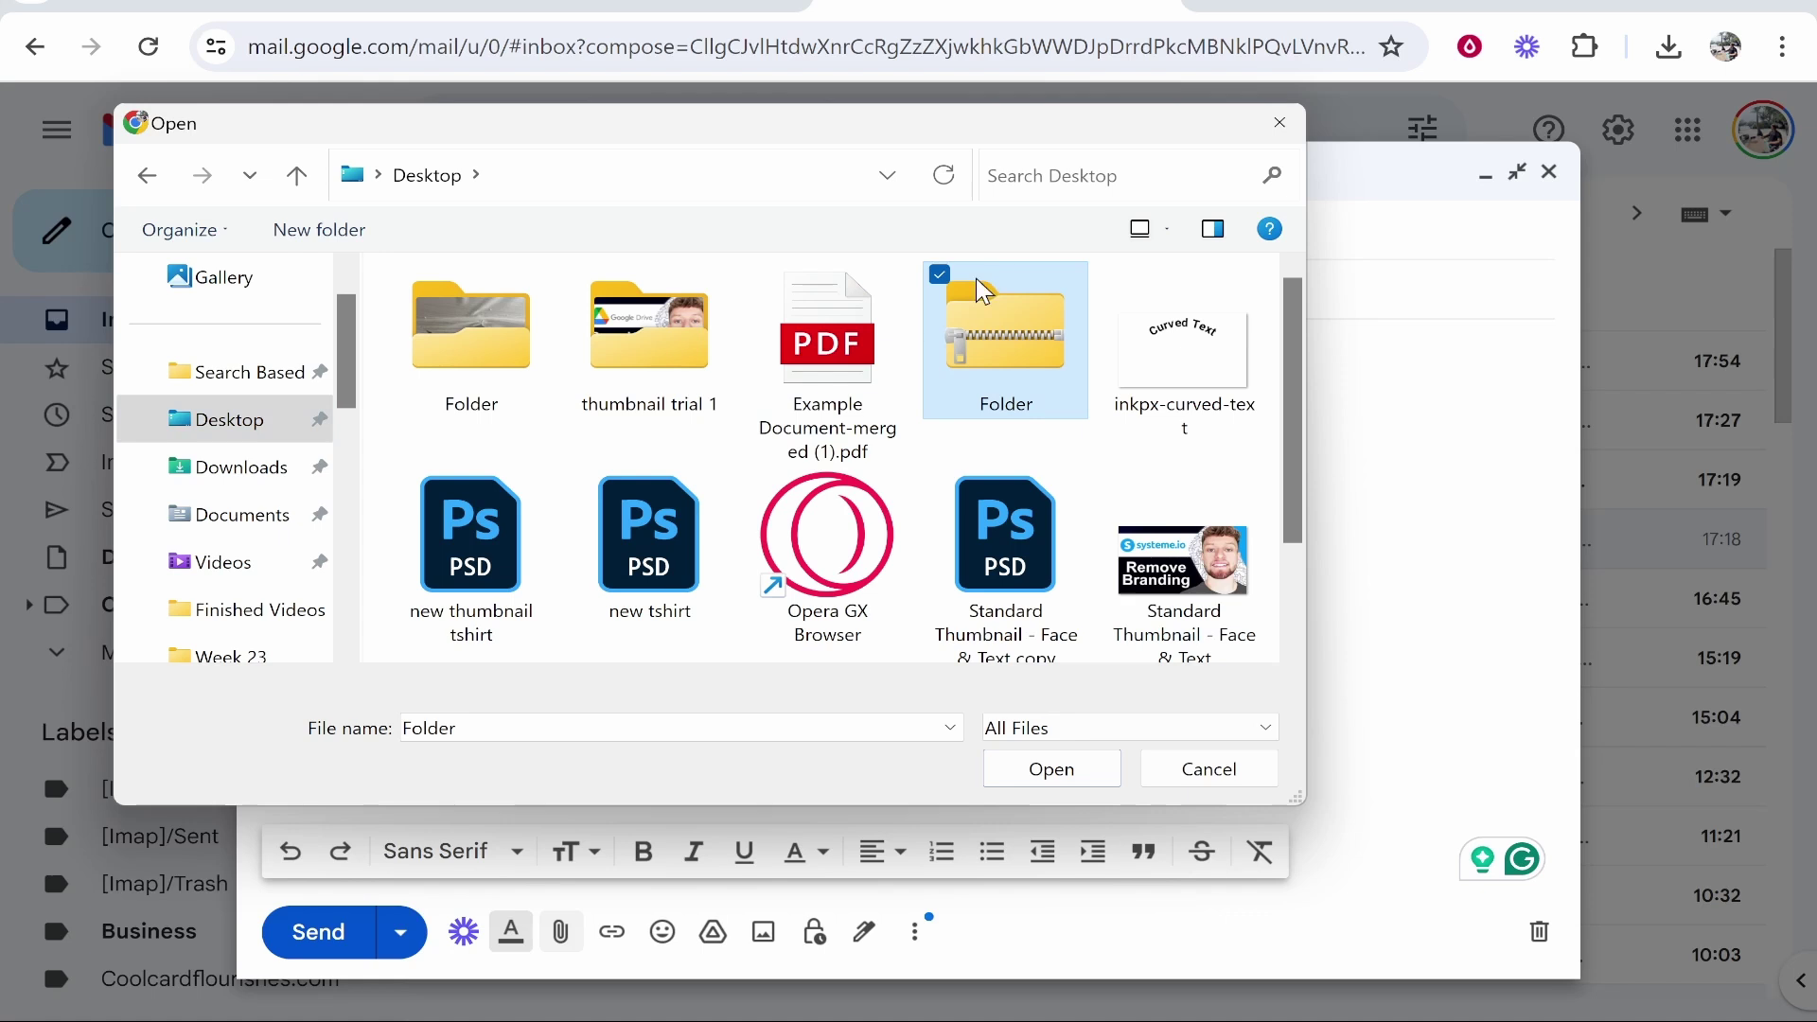
click(1279, 122)
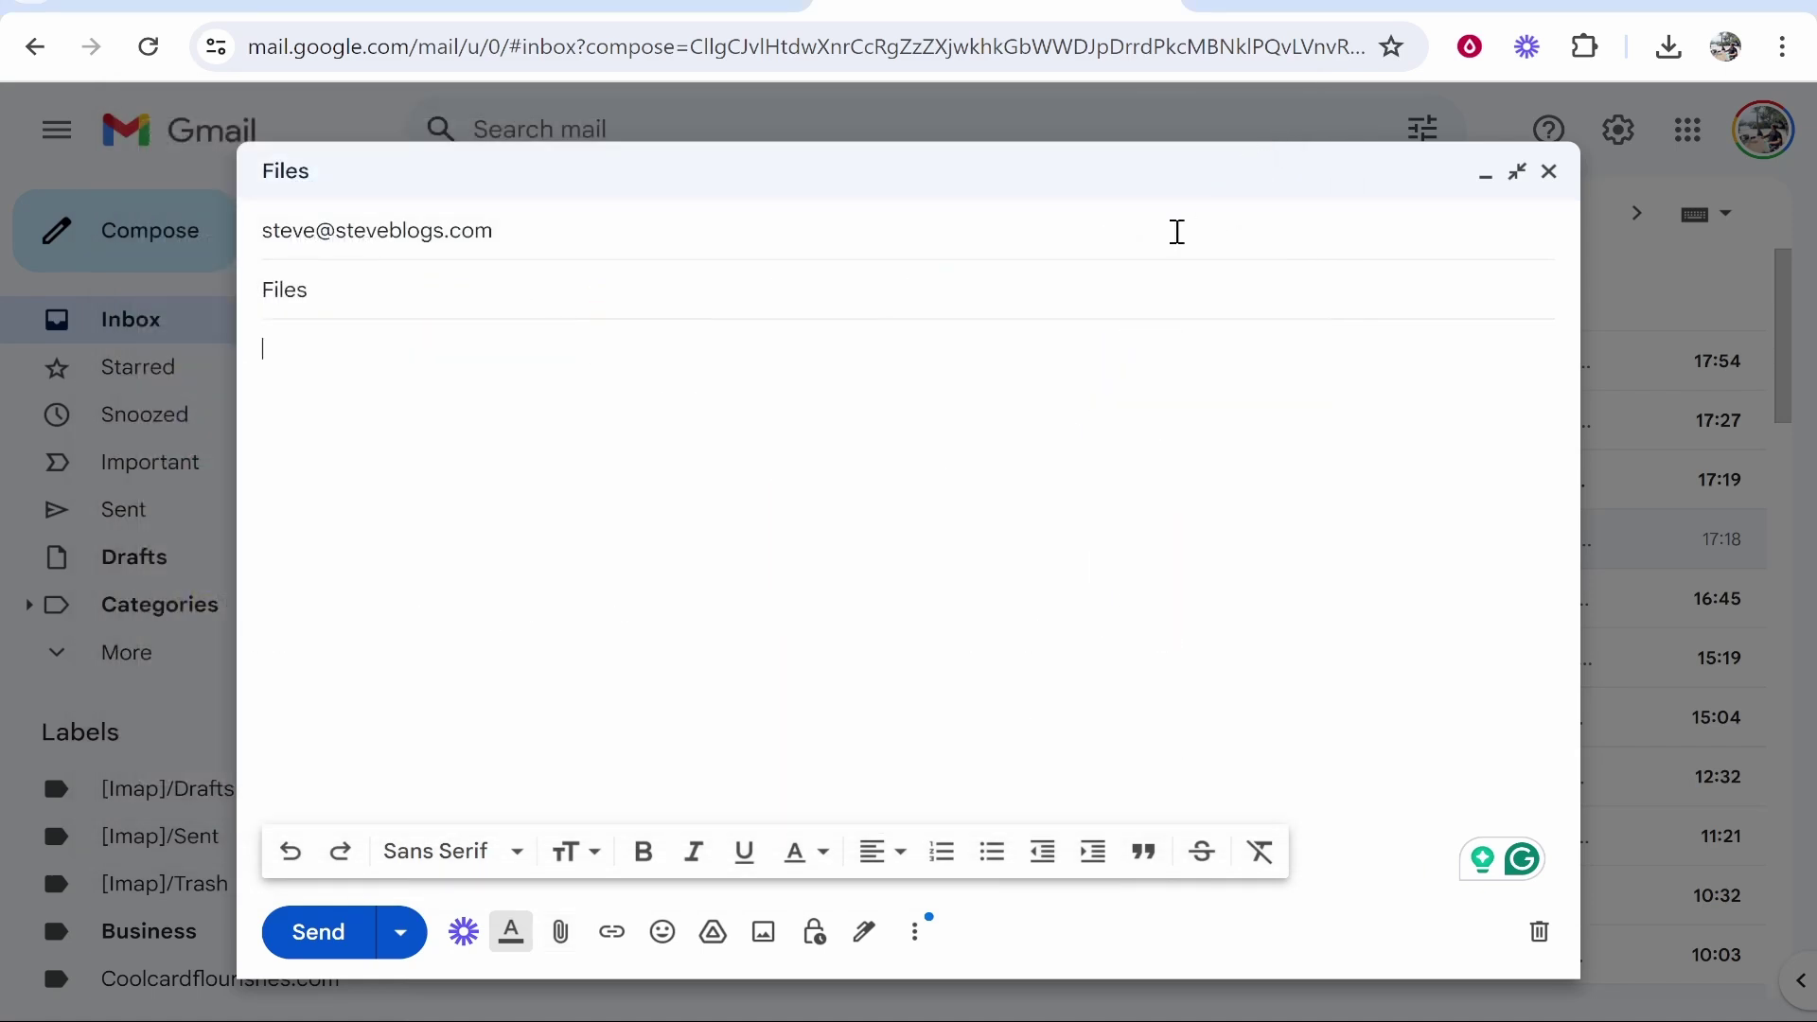